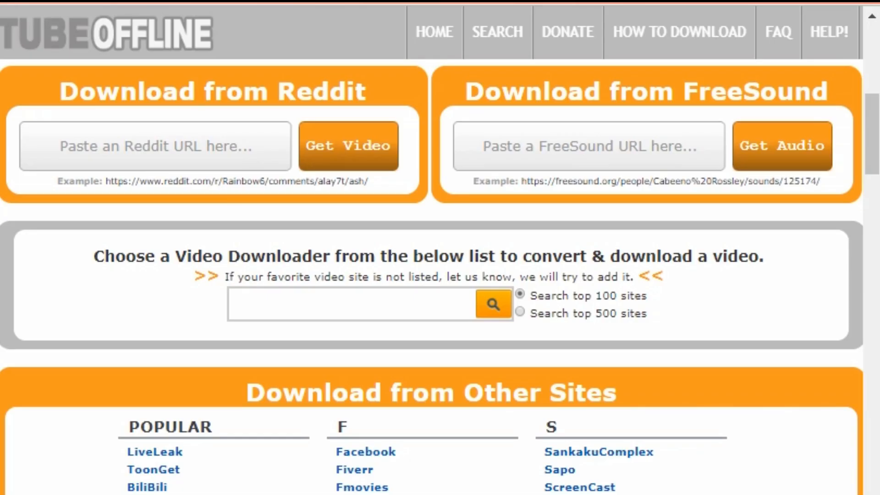
- Choose the ScreenCast downloader and paste the lecture's ScreenCast link into the video URL field
{"action": "left_click", "coordinate": [580, 487]}
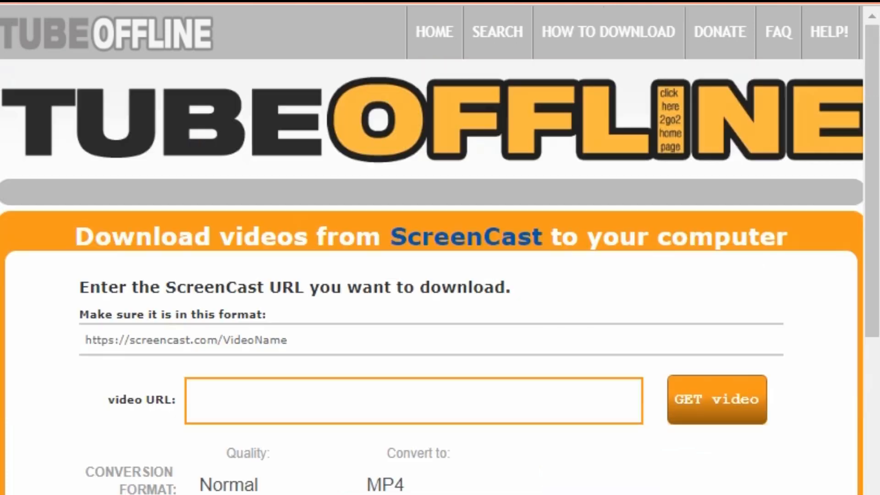
{"action": "scroll", "coordinate": [441, 275], "scroll_direction": "down", "scroll_amount": 2}
{"action": "scroll", "coordinate": [440, 276], "scroll_direction": "down", "scroll_amount": 5}
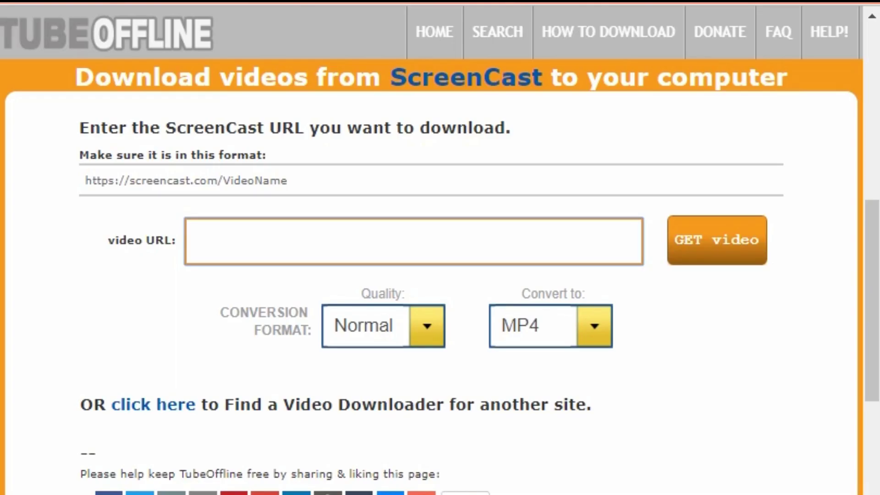
{"action": "type", "text": "screencast.com/t/RAzIarmt9yrL"}
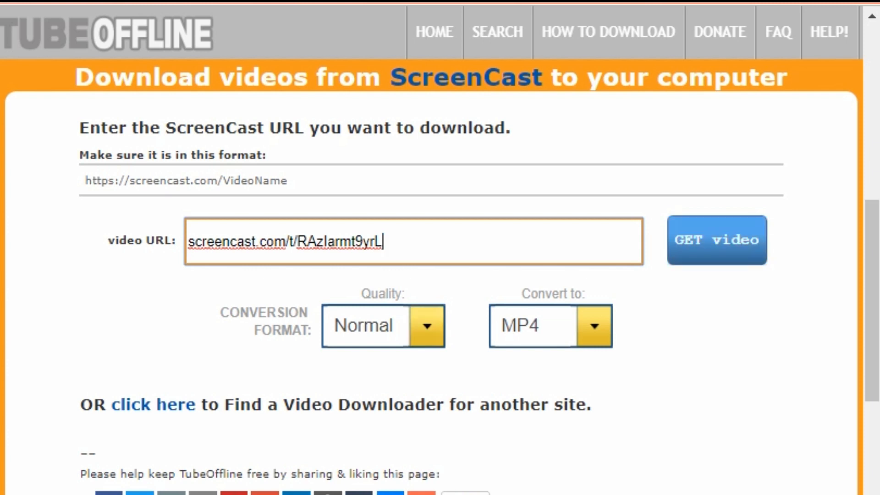
- Fetch the lecture video, producing 'Reflections 609 1st podcast.mp4' in Downloads
{"action": "key", "text": "Return"}
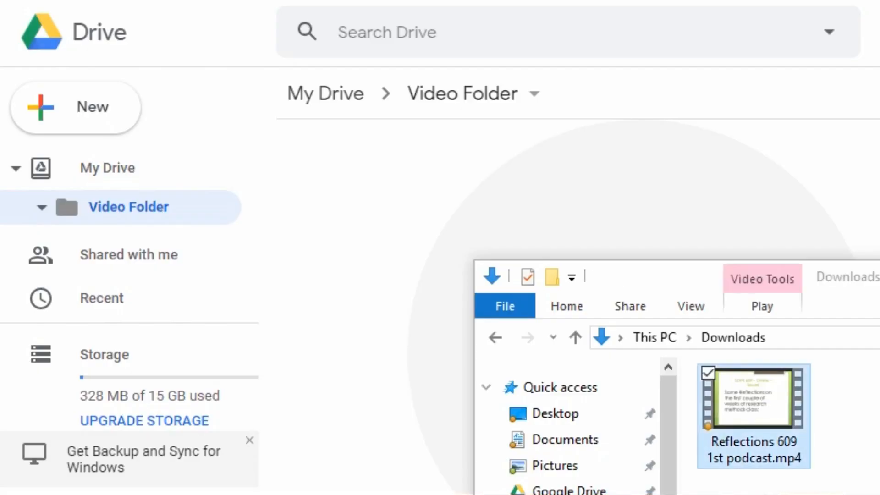
- Drag 'Reflections 609 1st podcast.mp4' from Downloads onto Drive's Video Folder to upload it
{"action": "left_click_drag", "start_coordinate": [754, 413], "coordinate": [405, 272]}
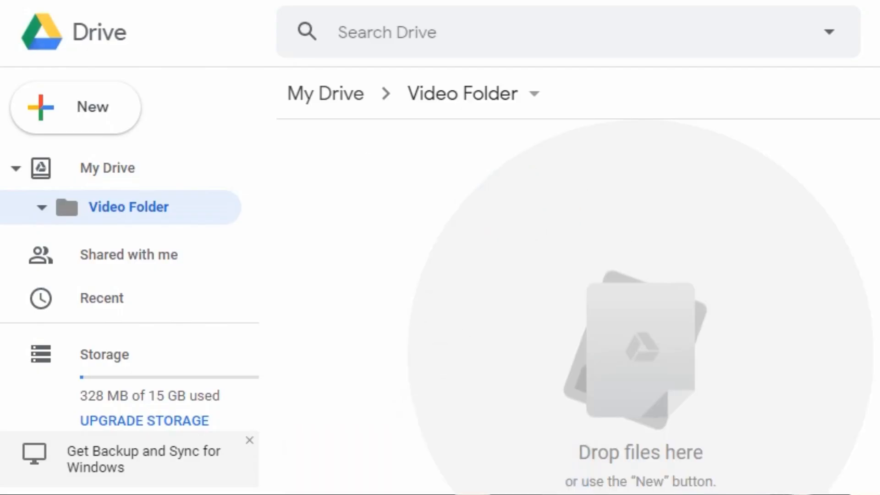